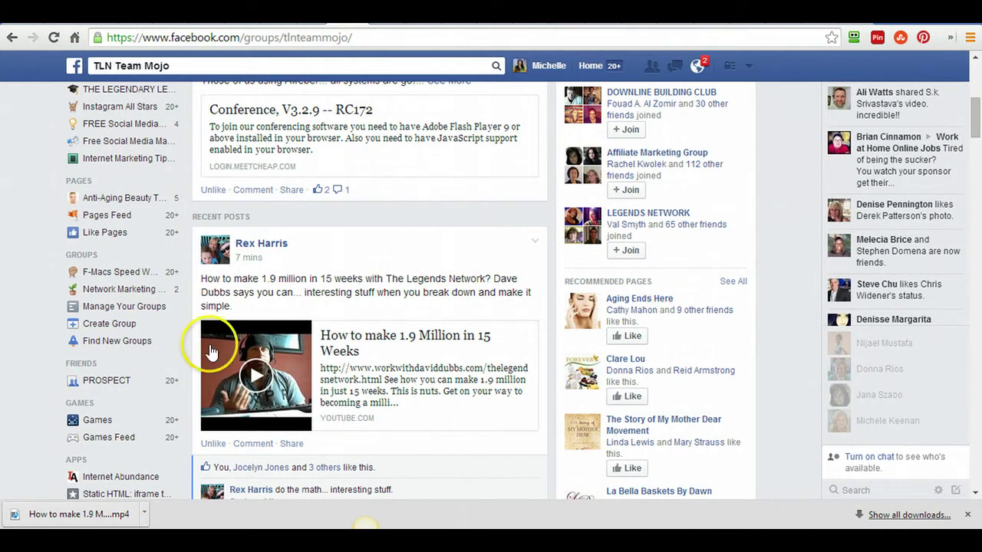
Step: Play the shared 1.9 Million video, then open the post's workwithdaviddubbs.com link to The Legends Network page
left_click(256, 376)
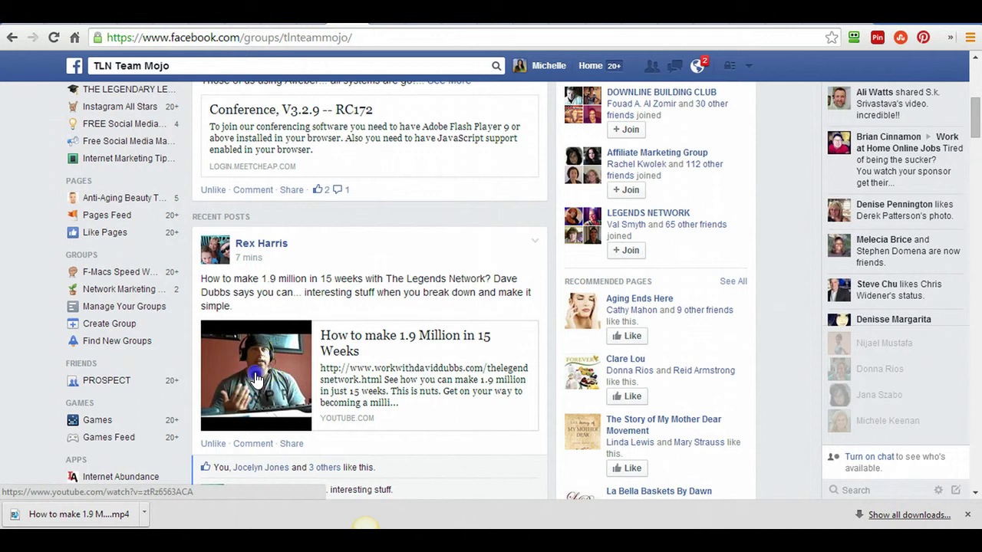
left_click(288, 387)
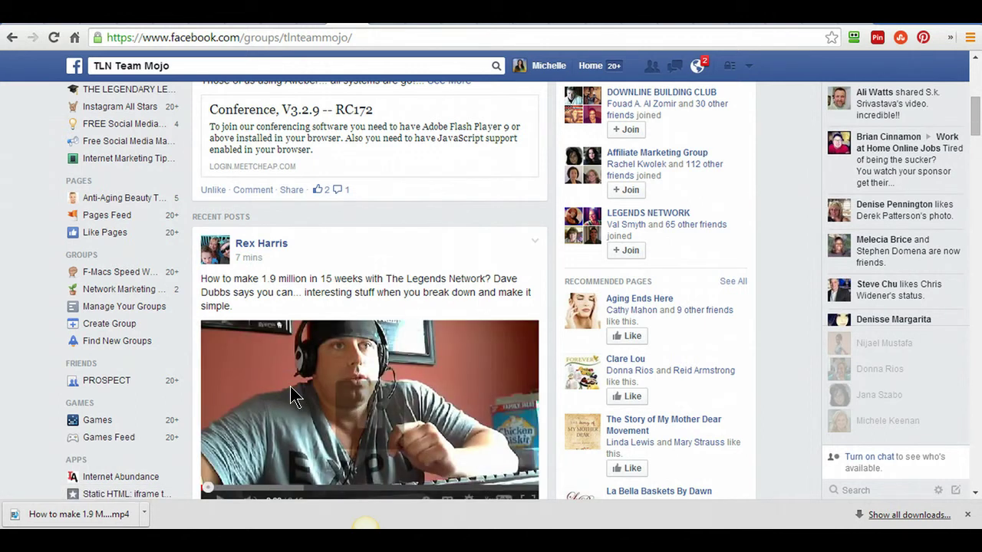
scroll(977, 131, "down", 1)
scroll(977, 131, "down", 1)
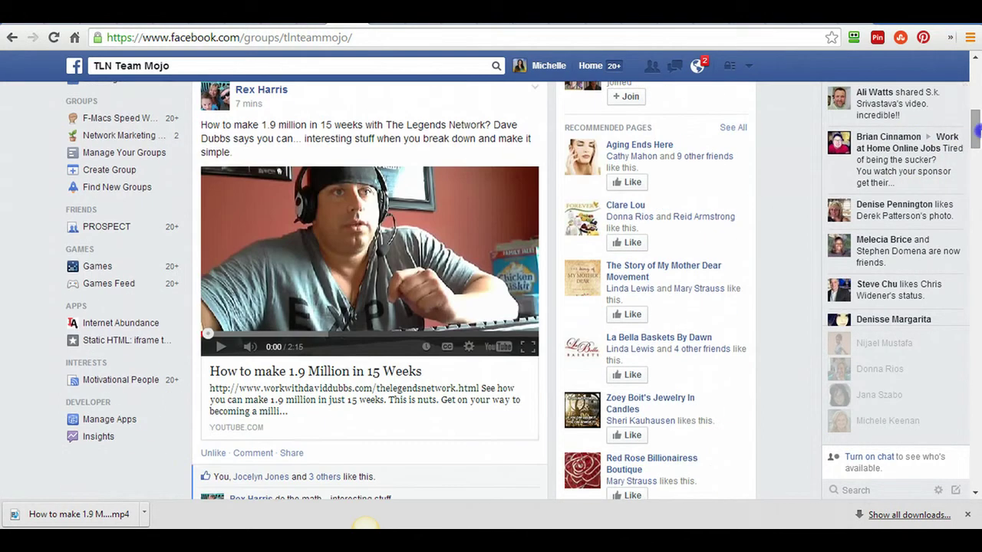
left_click(334, 389)
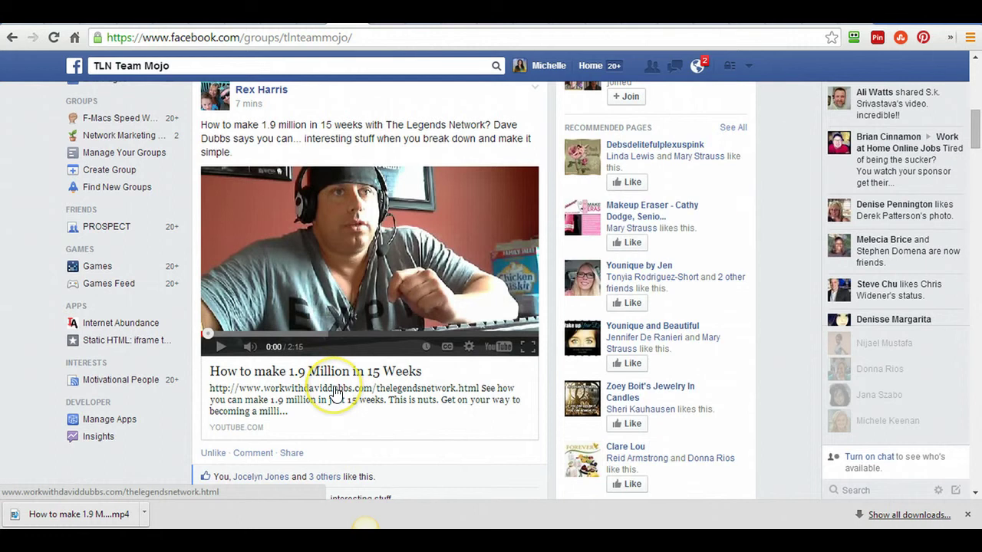
left_click(335, 391)
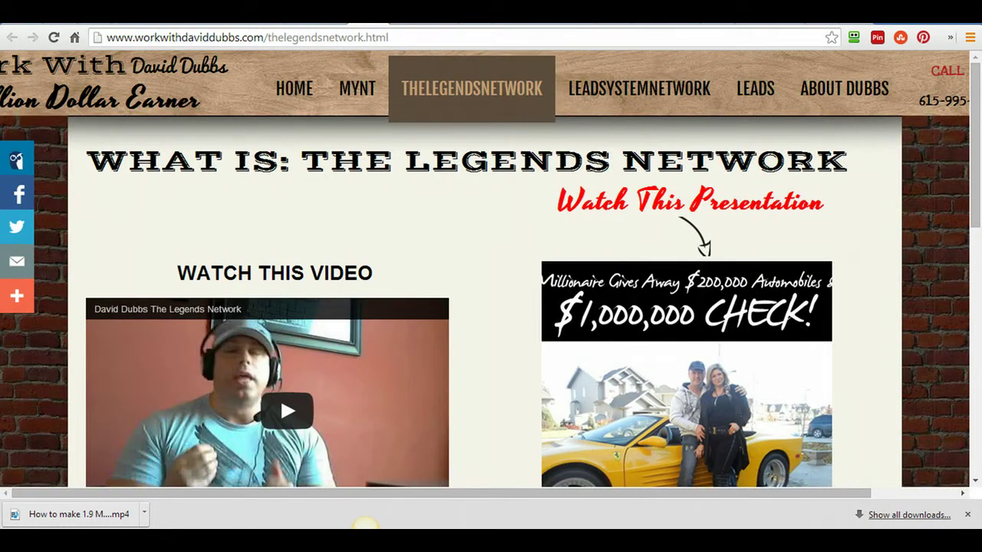
Step: Go back to the TLN Team Mojo Facebook group feed showing the 1.9 Million post
key("alt+Left")
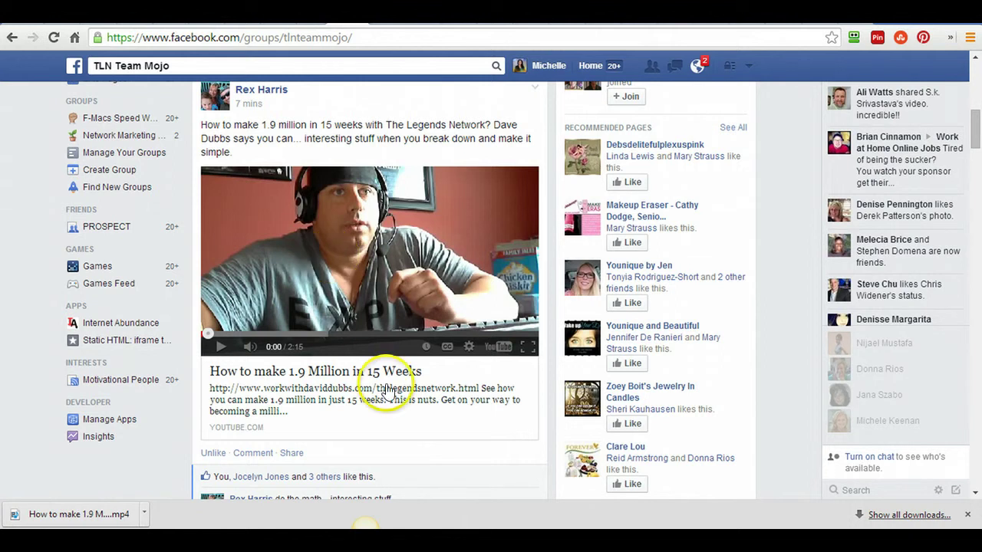
Step: Open the How to make 1.9 Million in 15 Weeks video on its YouTube watch page
left_click(501, 344)
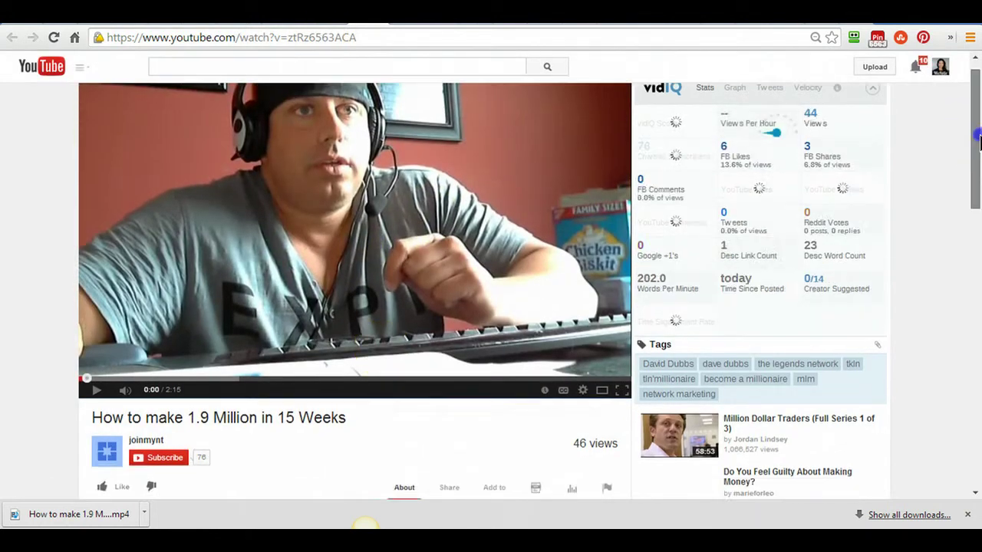
scroll(967, 108, "down", 3)
scroll(976, 130, "up", 2)
scroll(977, 127, "up", 1)
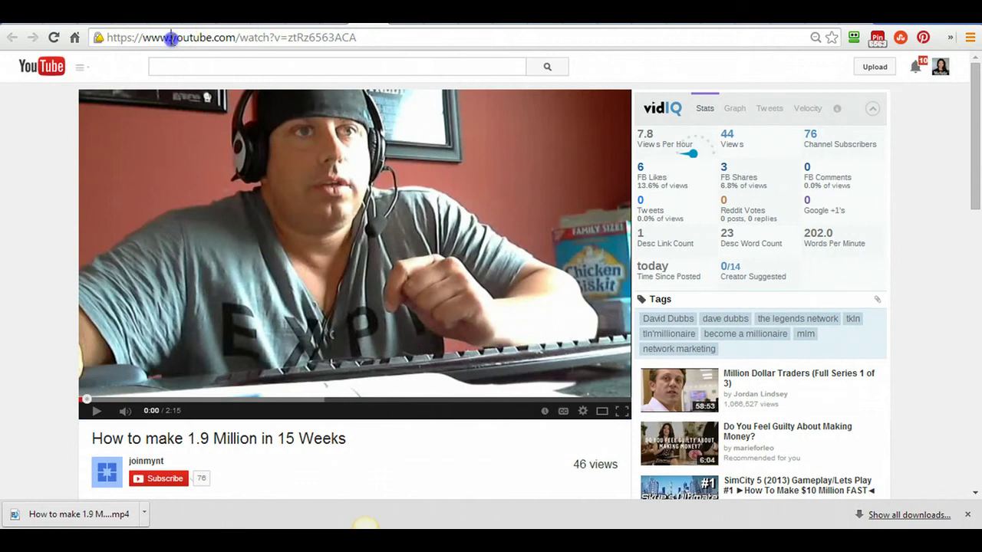
left_click(170, 37)
left_click(171, 38)
type("ss")
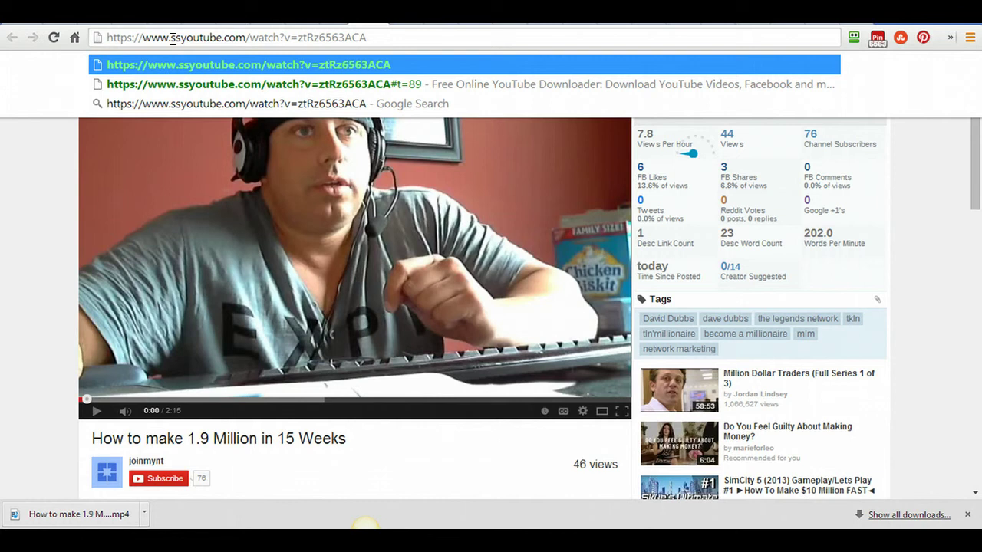
Step: Load the ssyoutube download page and save the video as an MP4 into Videos
key("Return")
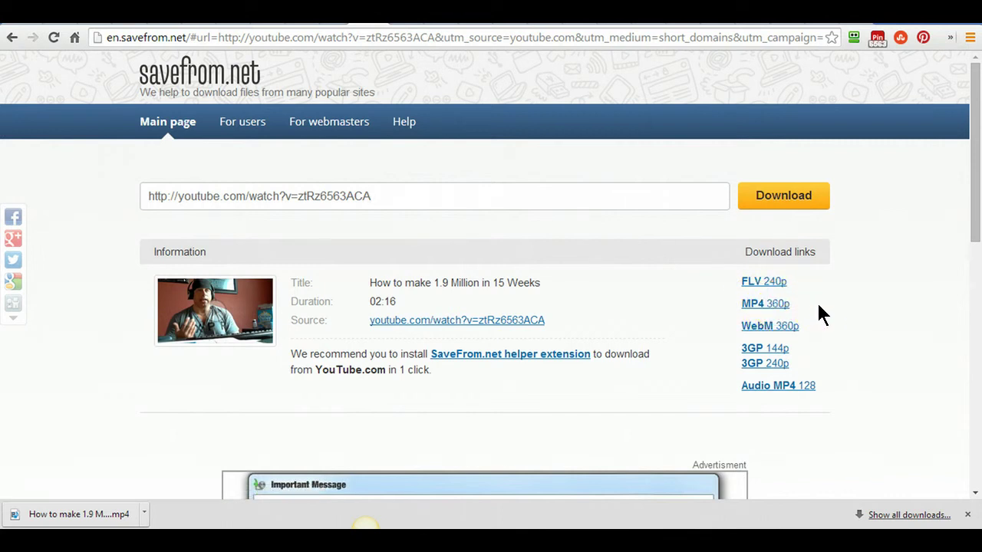
left_click(763, 305)
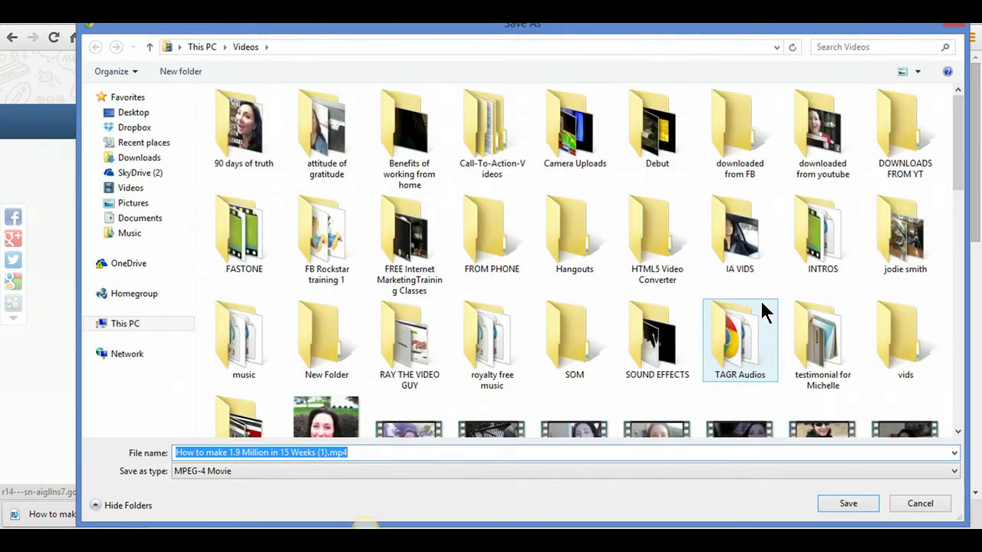
left_click(858, 498)
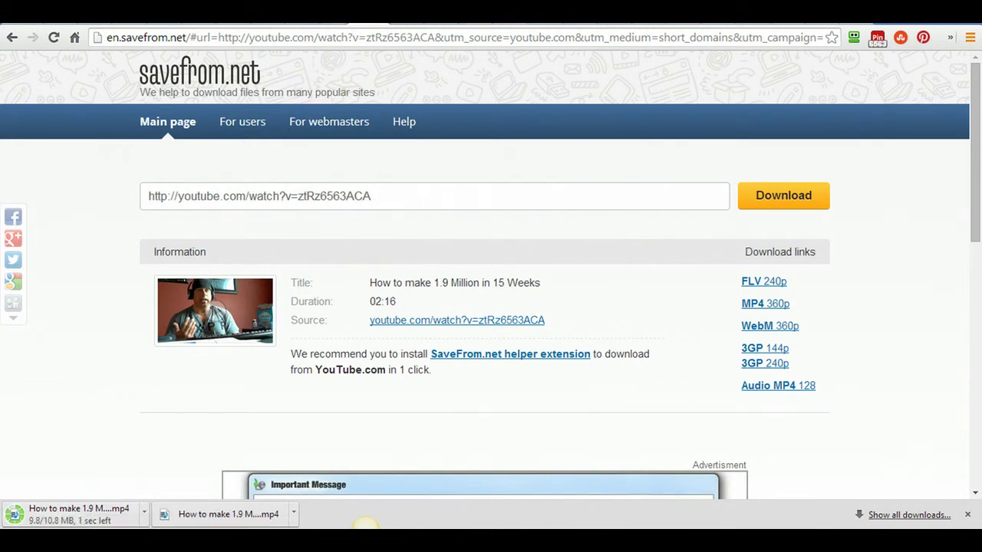
Step: Back on YouTube, upload 97percent.mp4 from the Videos folder to the channel
key("ctrl+Tab")
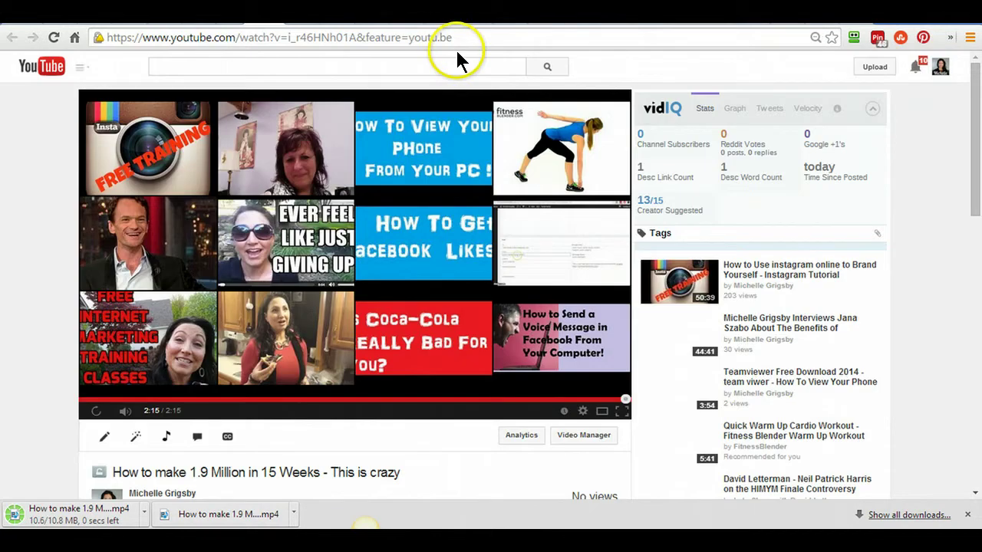
left_click(875, 66)
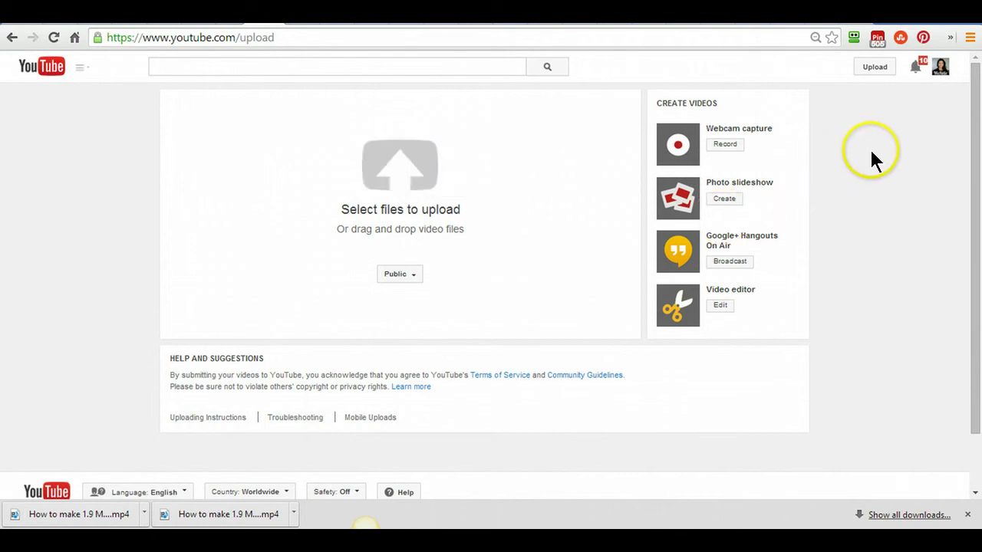
left_click(429, 163)
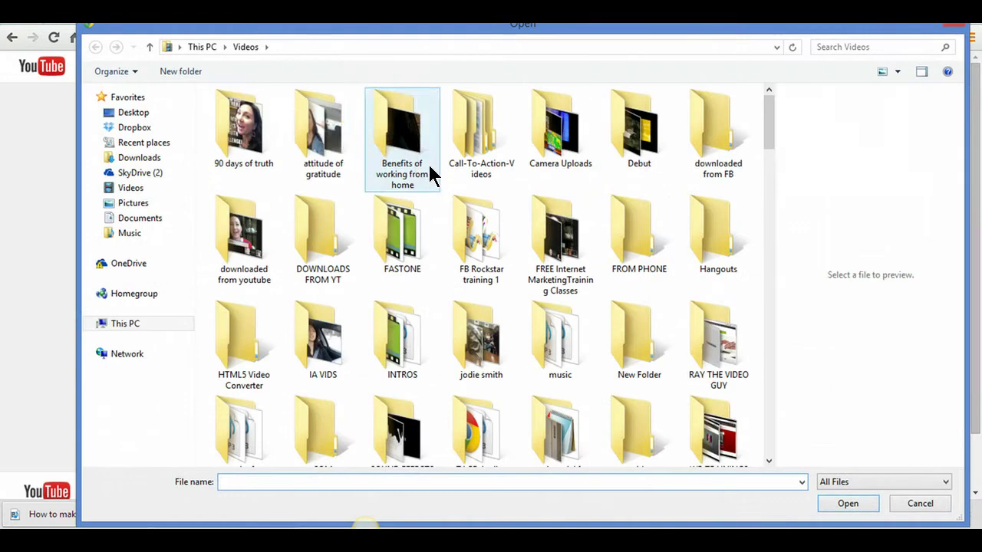
left_click_drag(771, 128, 765, 162)
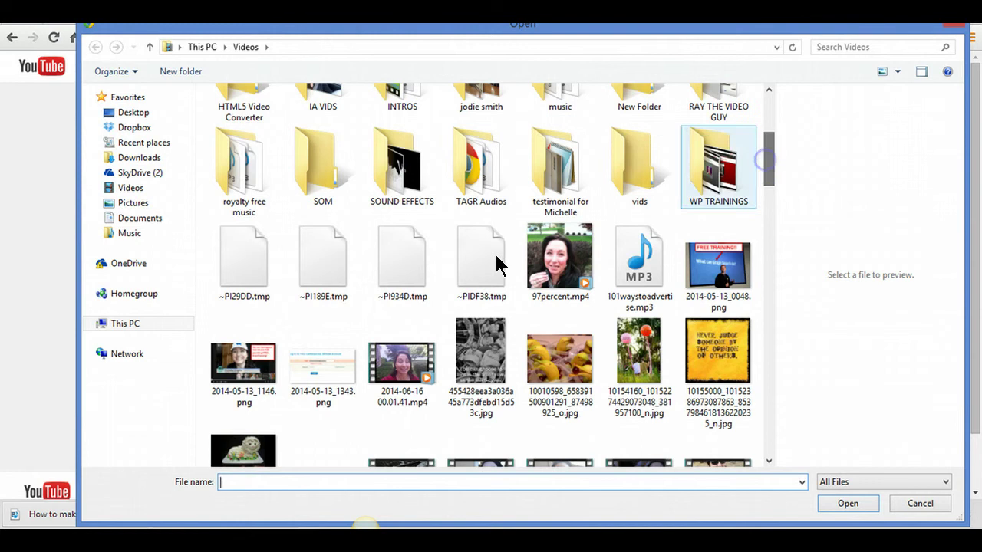
left_click(556, 265)
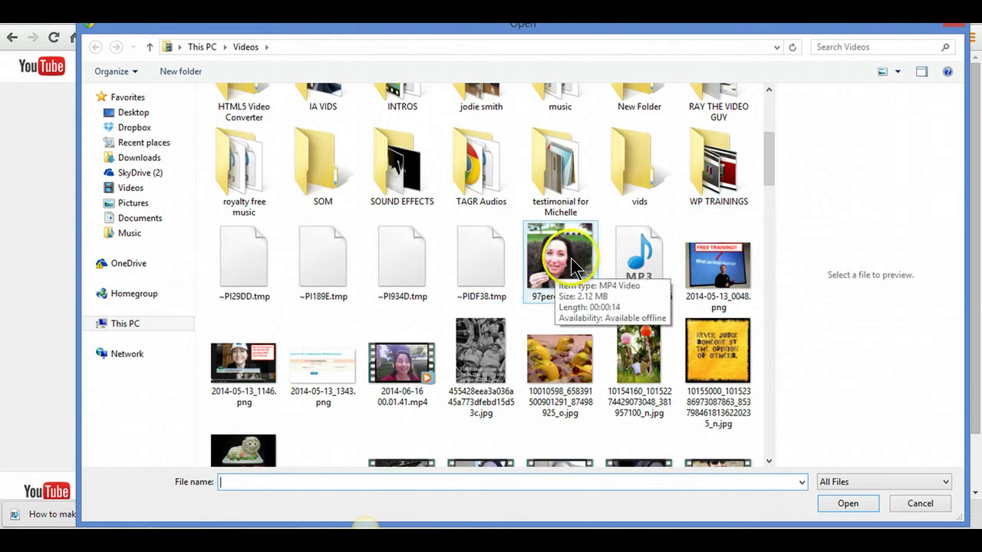
double_click(554, 261)
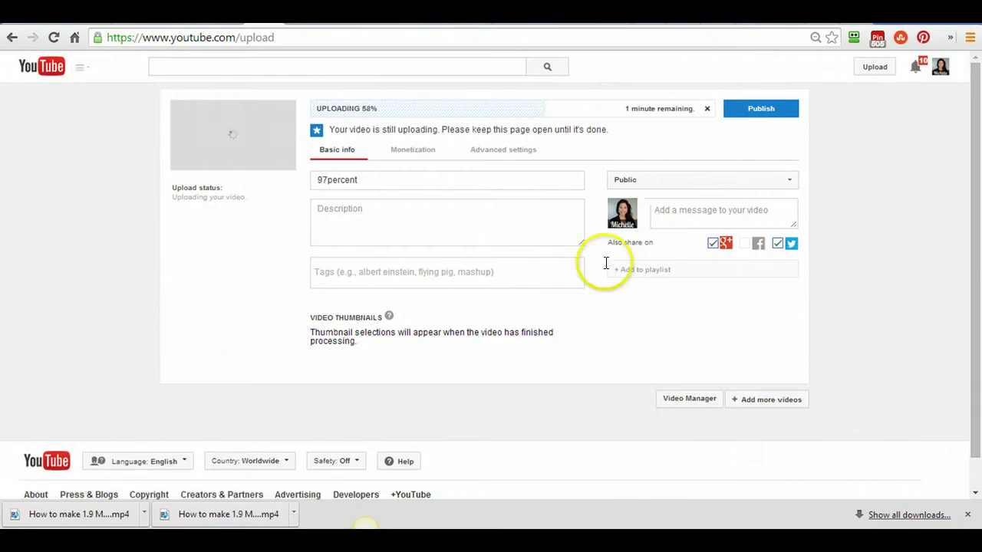
Step: Set the 97percent upload to Unlisted, then cancel and discard the upload
left_click(660, 180)
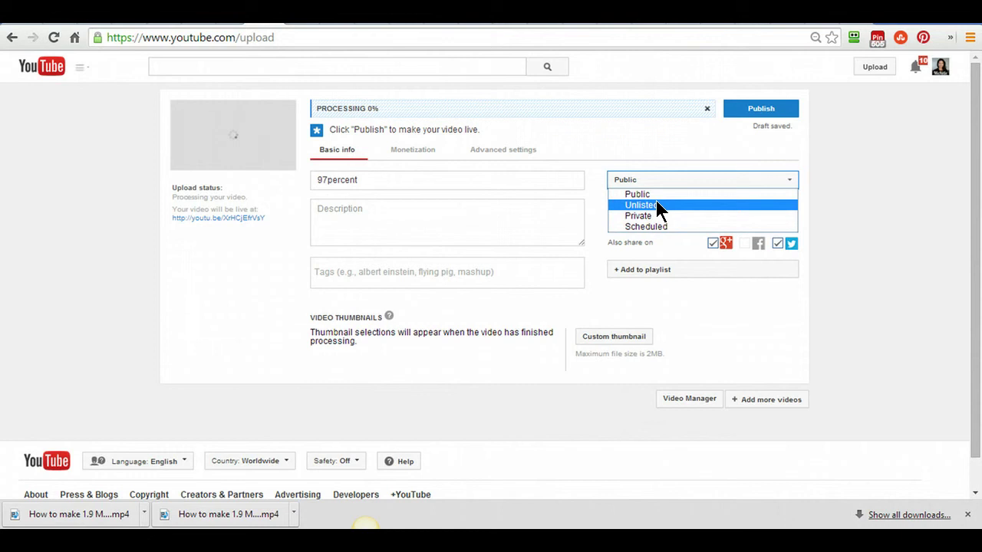
left_click(657, 204)
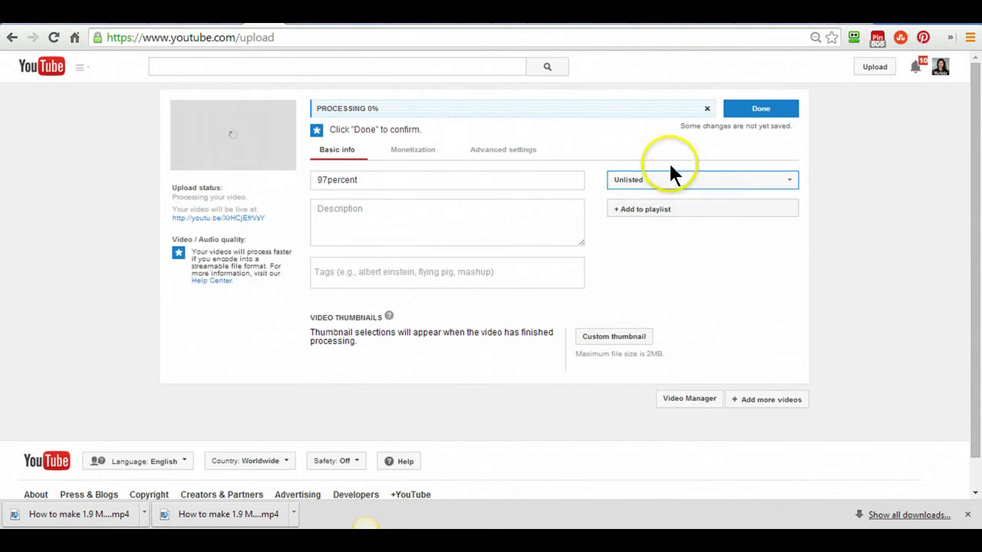
left_click(709, 110)
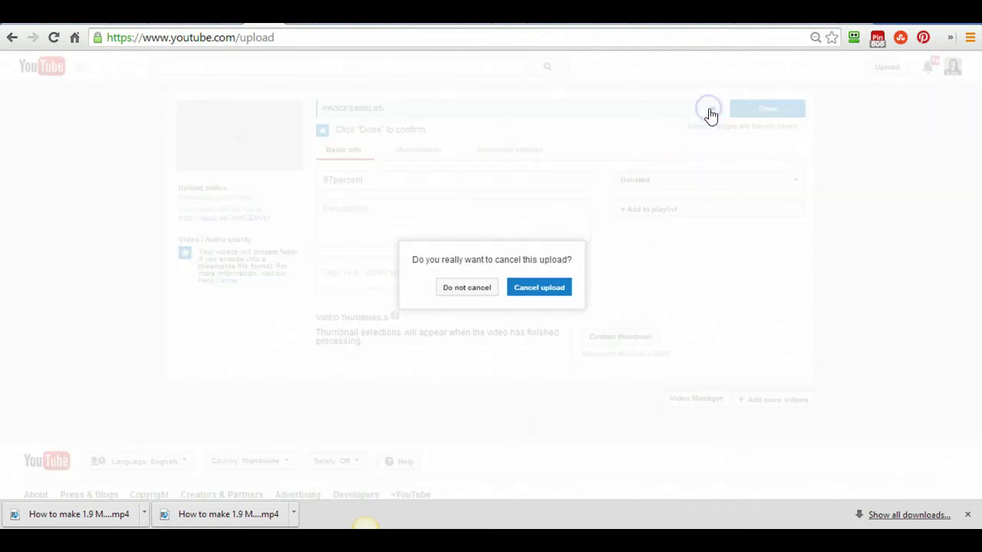
left_click(540, 290)
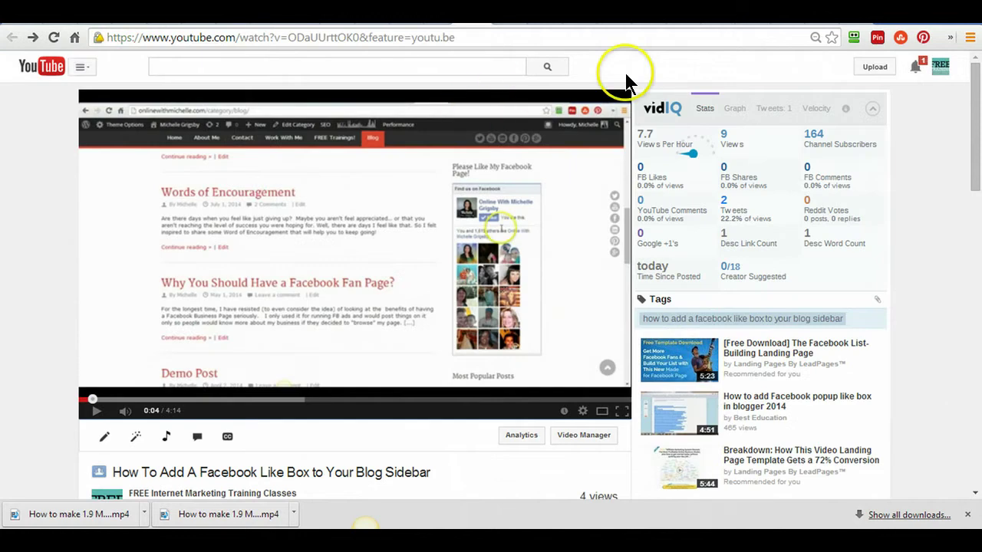
Step: Reload the watch page and pause the playing video
left_click(940, 68)
left_click(743, 60)
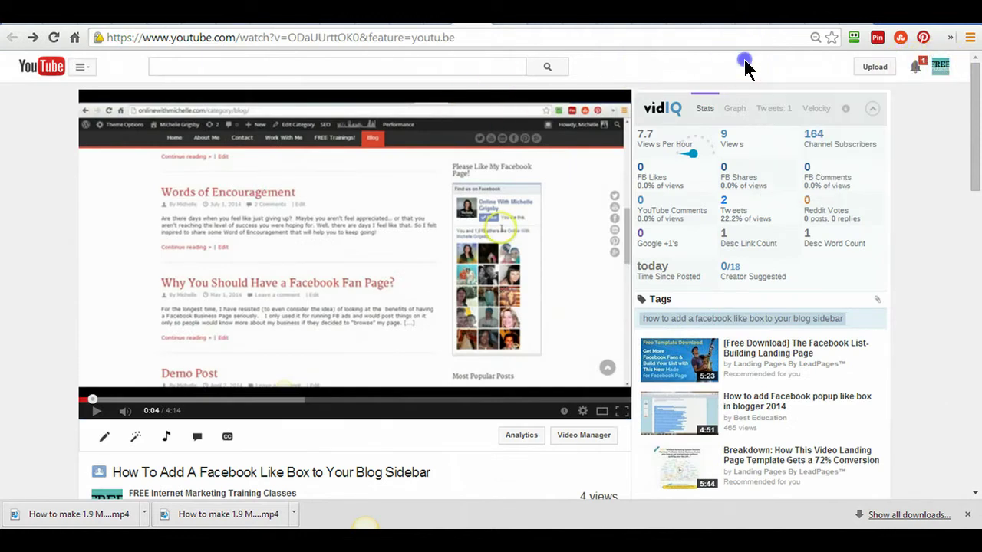
key("F5")
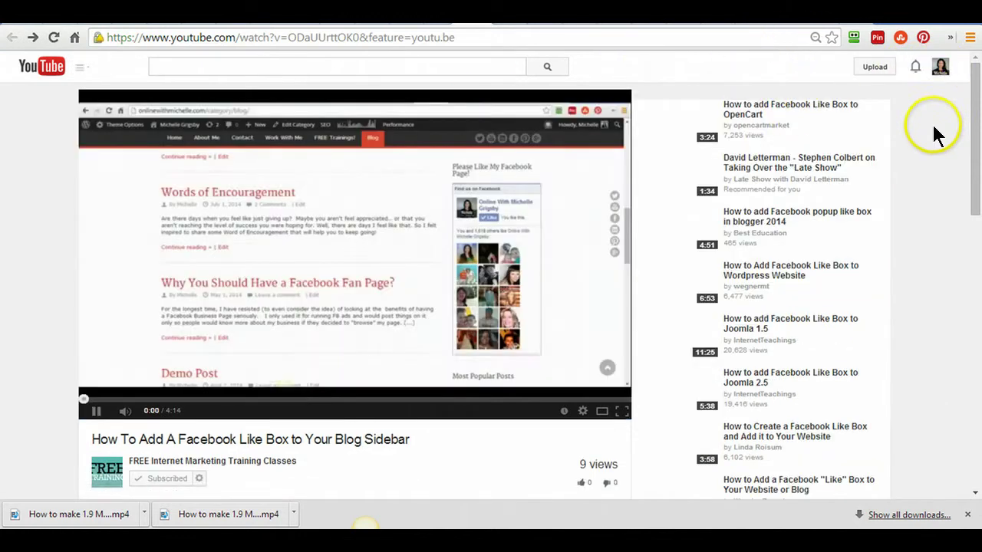
left_click(572, 300)
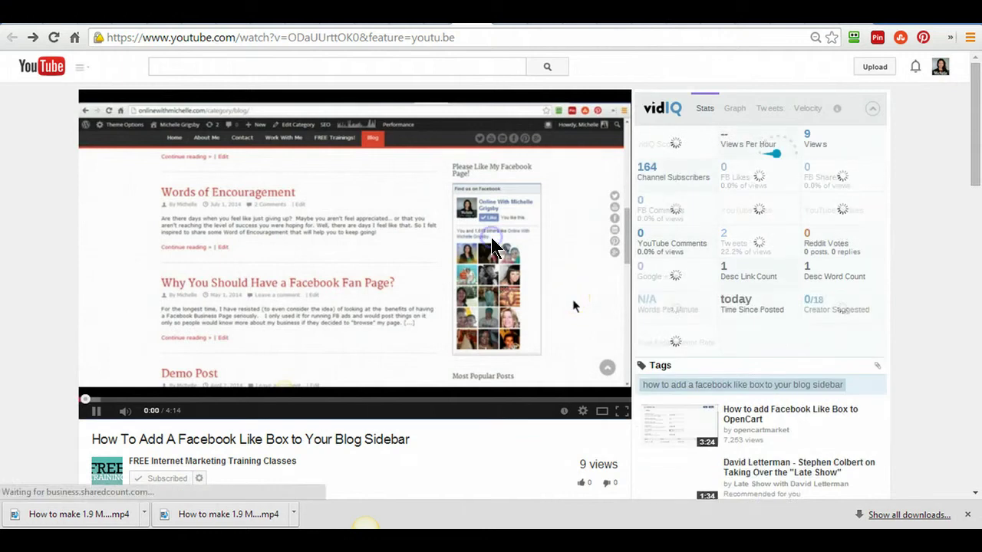
Step: Open the channel's Video Manager through Creator Studio in the account menu
left_click(940, 67)
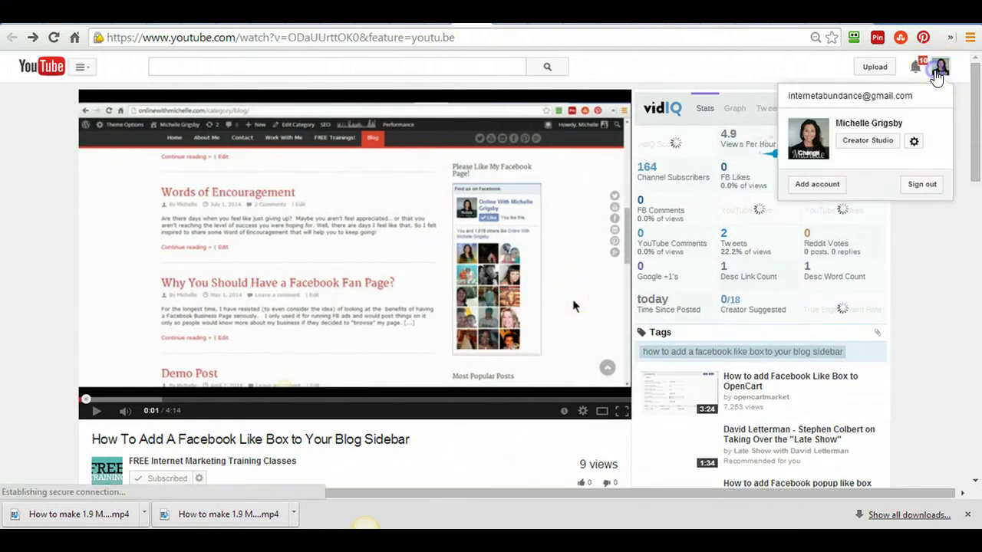
left_click(880, 152)
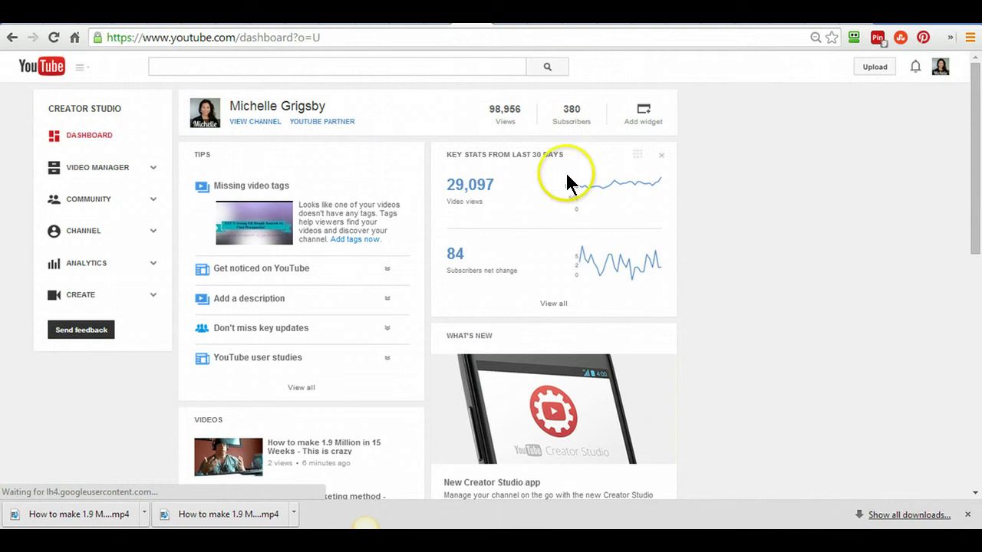
left_click(85, 165)
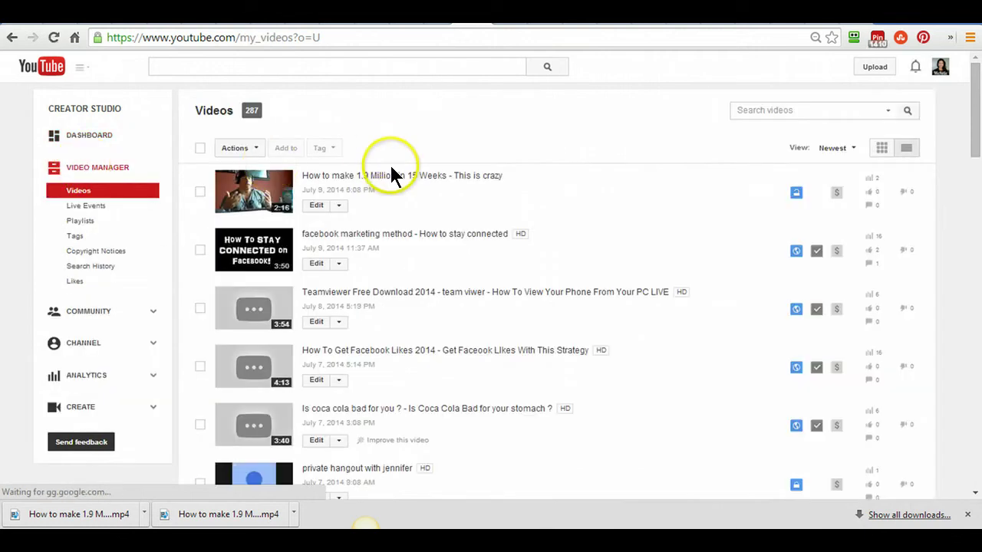
Step: Preview the top video, How to make 1.9 Million in 15 Weeks, then return to the Videos list
left_click(393, 176)
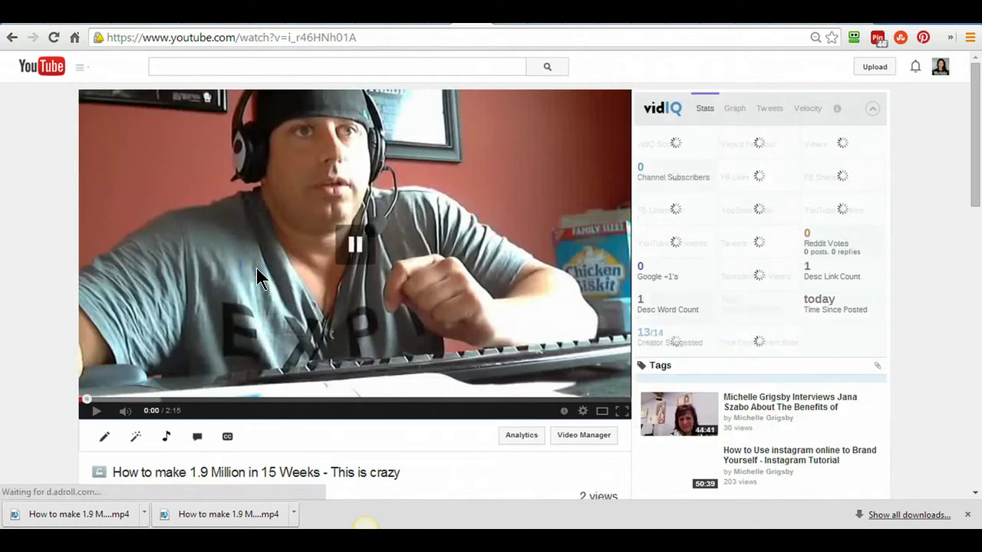
left_click_drag(978, 100, 979, 123)
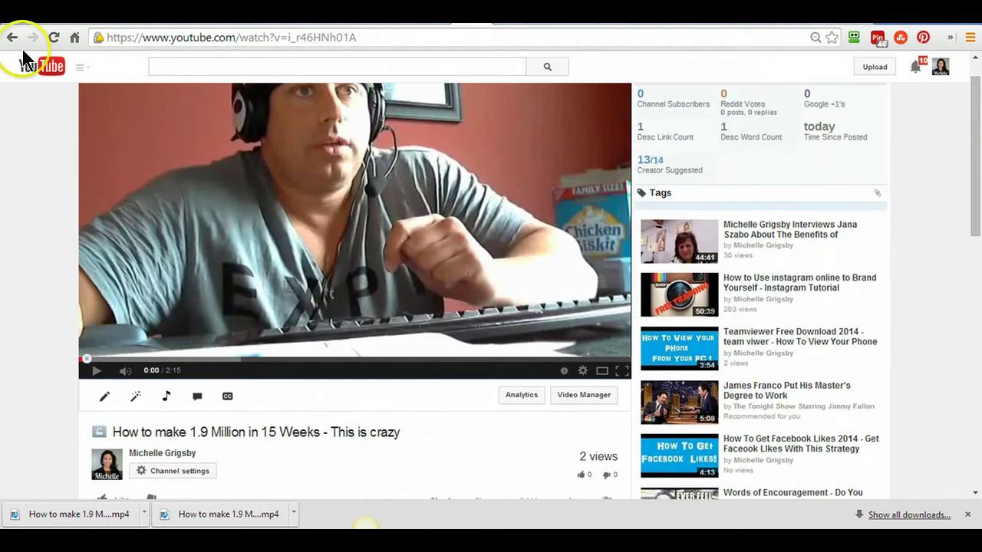
left_click(11, 37)
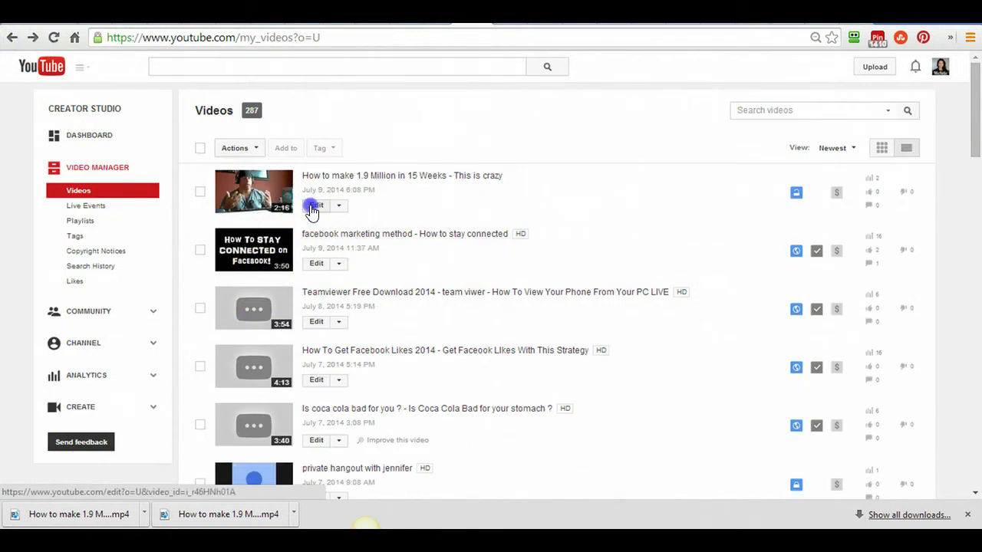
left_click(314, 207)
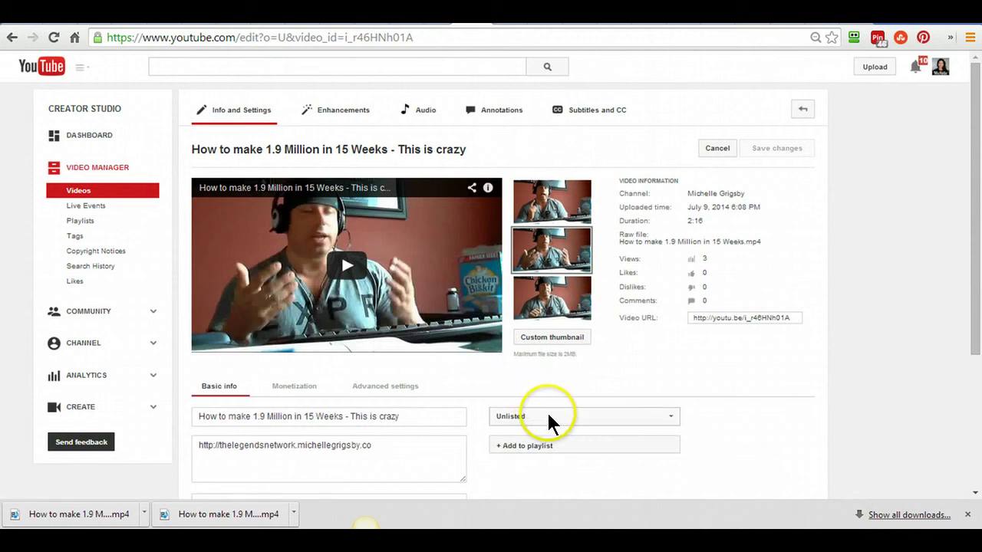
scroll(975, 197, "down", 1)
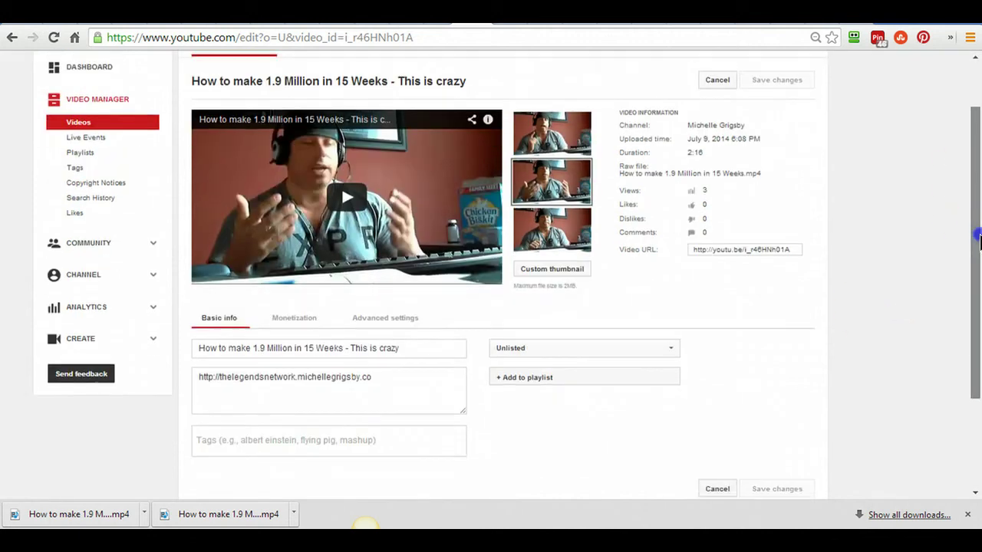
left_click_drag(381, 382, 212, 377)
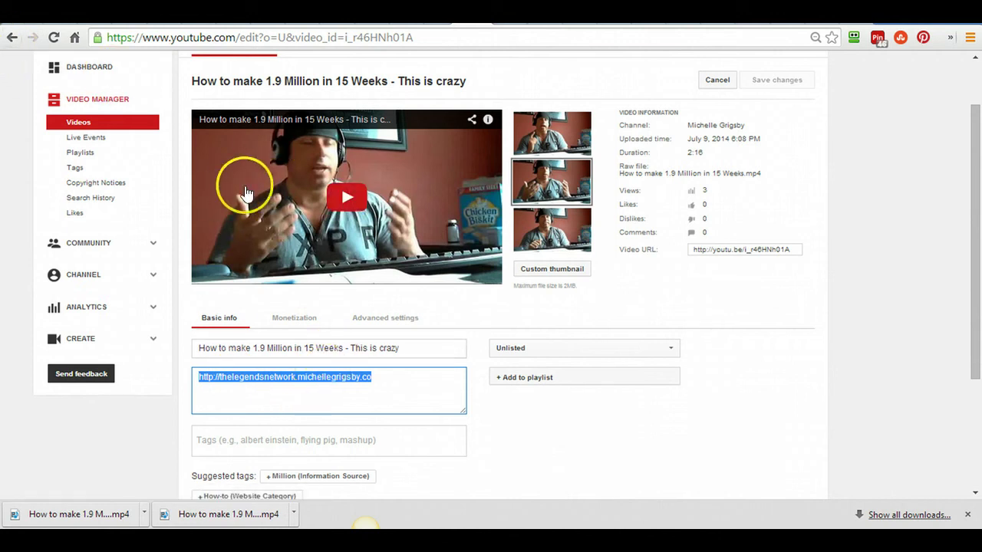
left_click(11, 37)
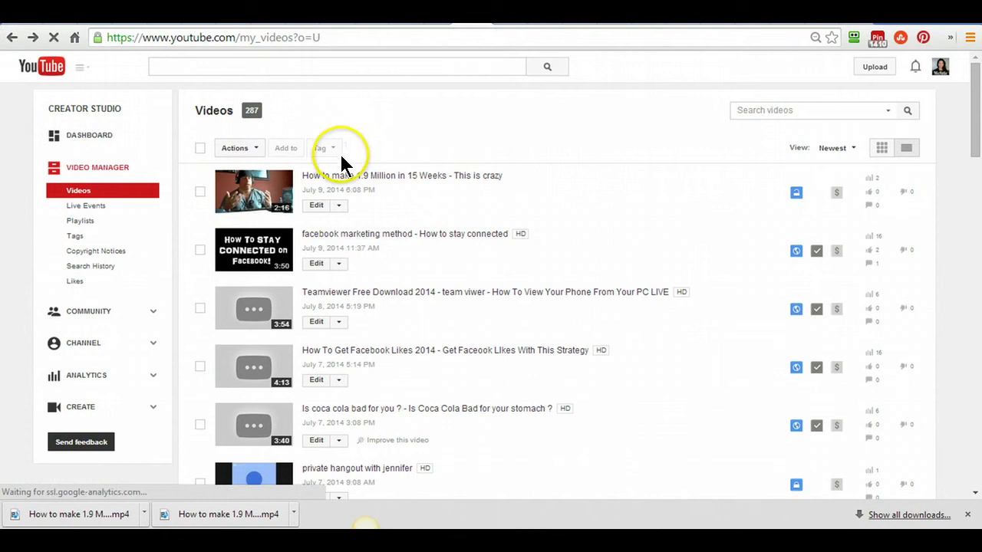
Step: Open and pause the 1.9 Million video, test its description link, then scroll back up
left_click(358, 176)
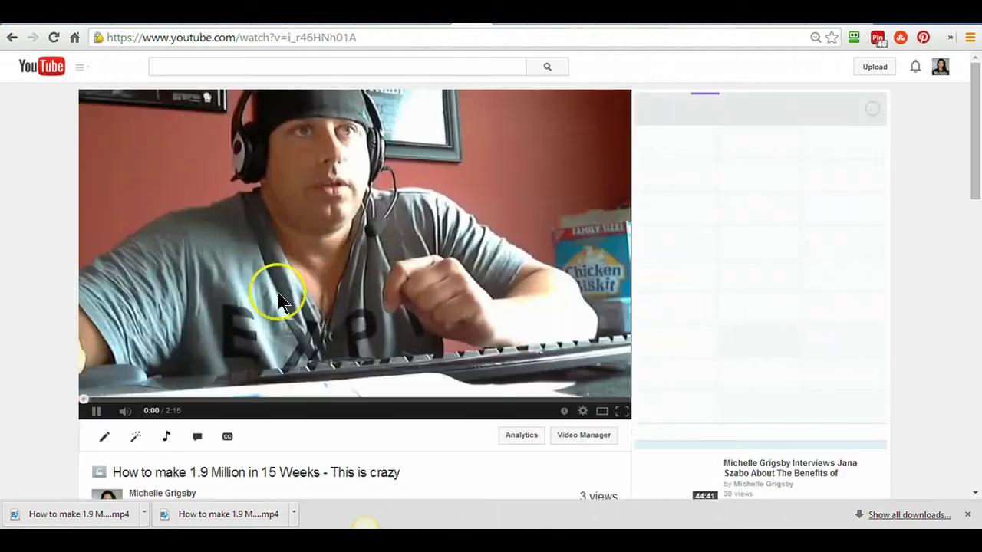
left_click(319, 245)
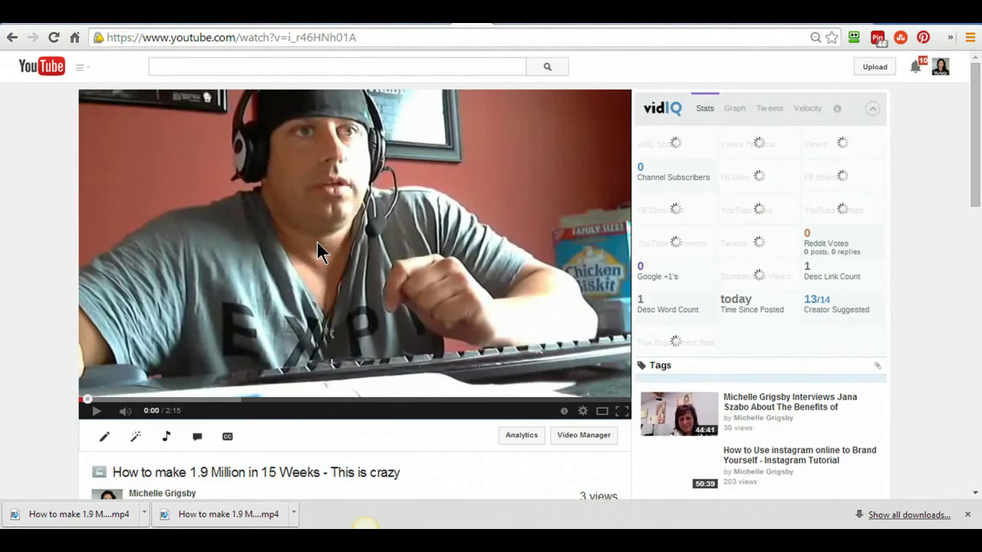
scroll(972, 107, "down", 2)
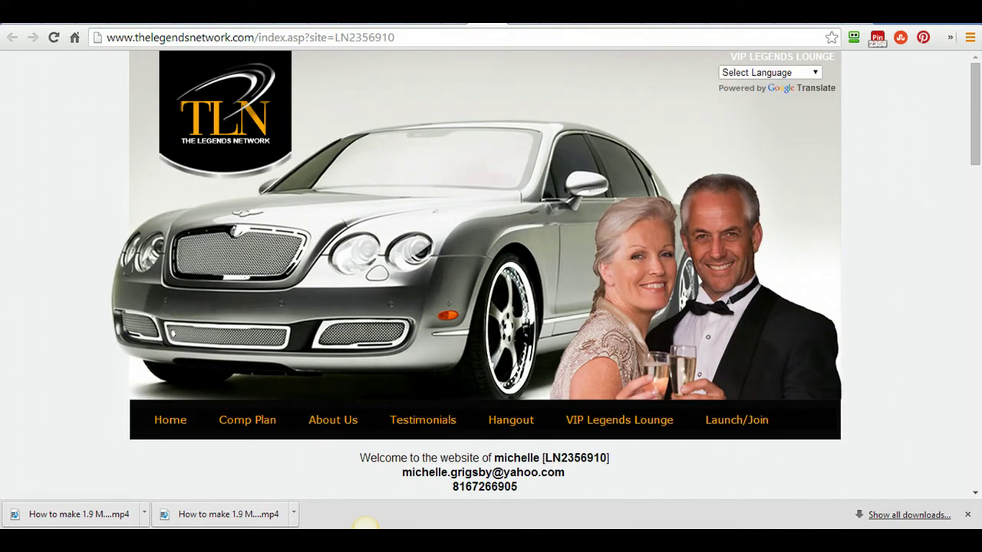
left_click(498, 12)
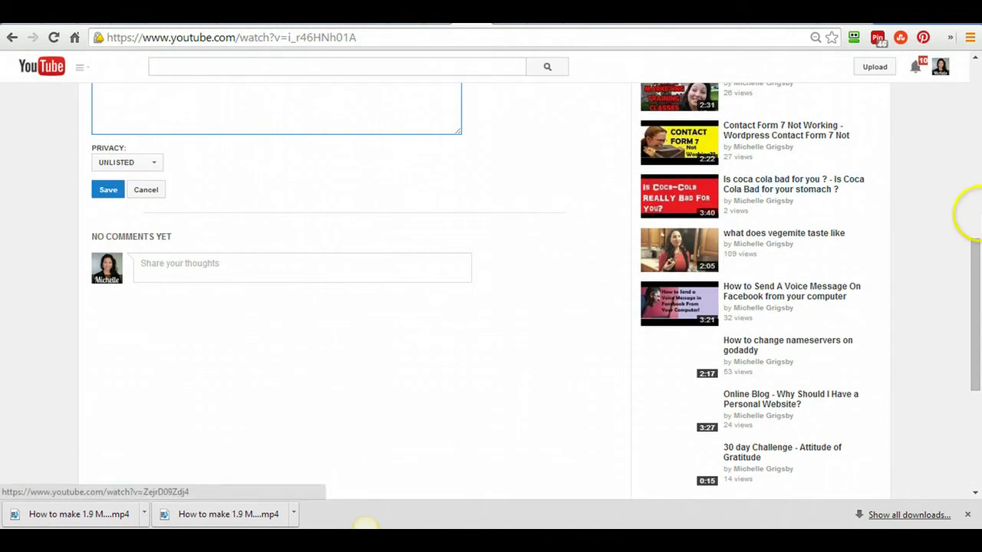
left_click_drag(974, 248, 978, 68)
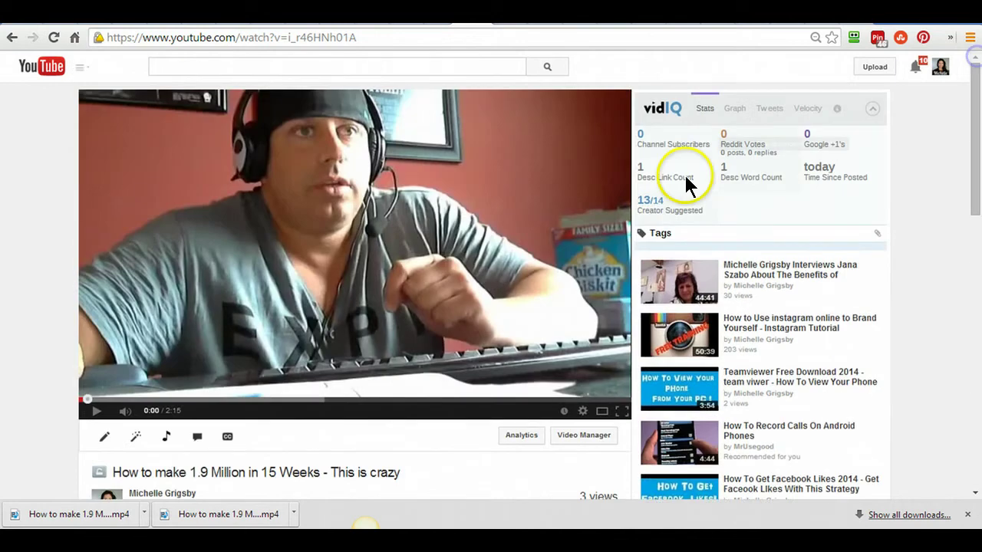